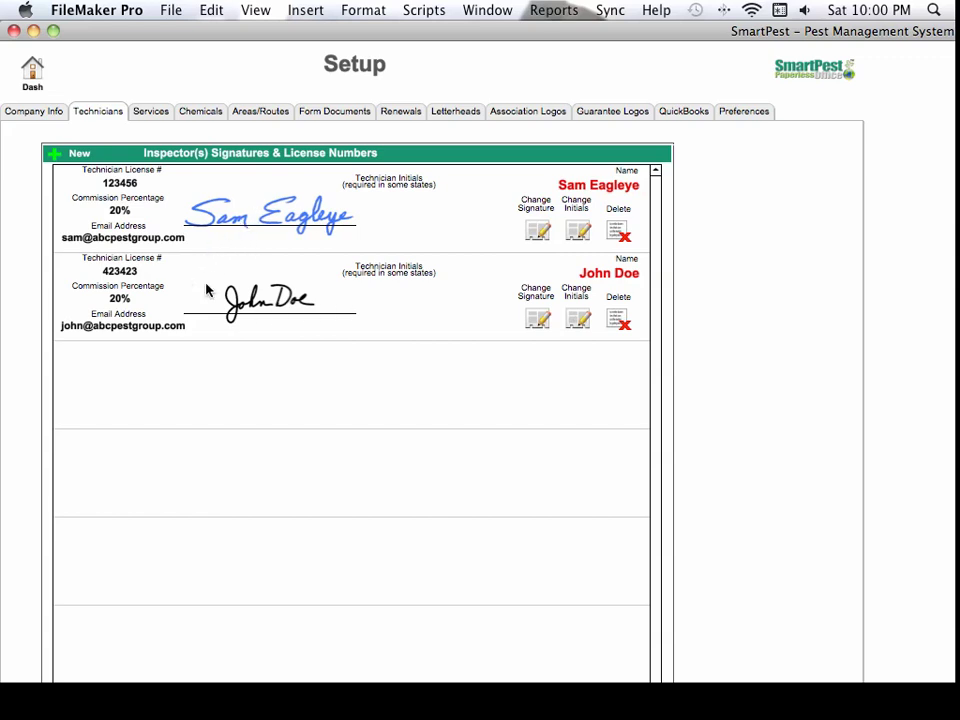
Switch to Photoshop and open the black signature PNG file from the Desktop
key(super+Tab)
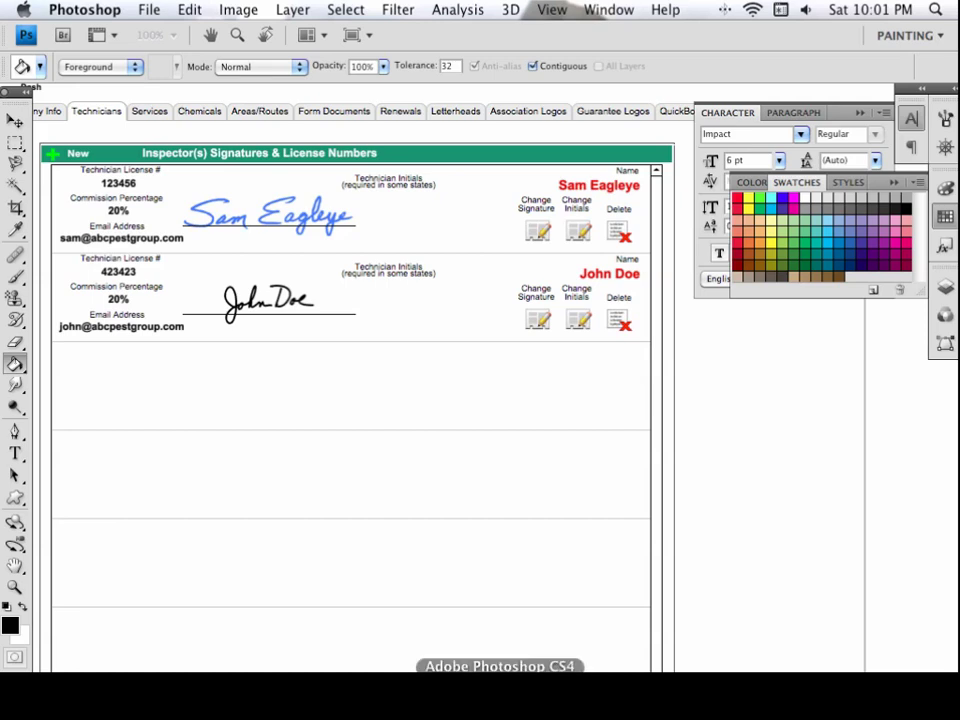
click(150, 10)
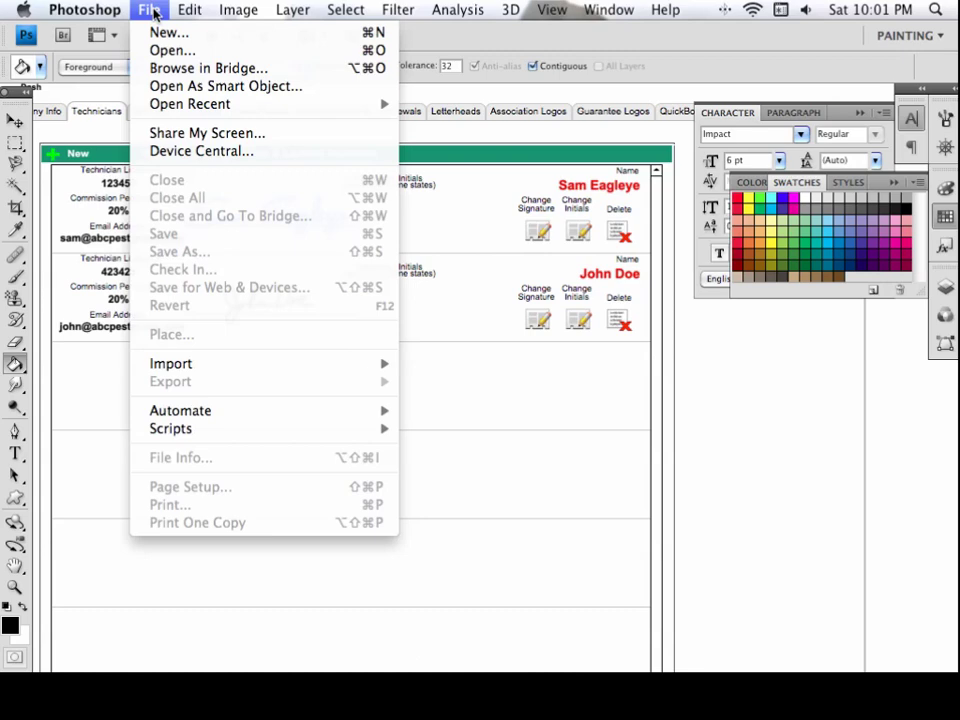
click(158, 50)
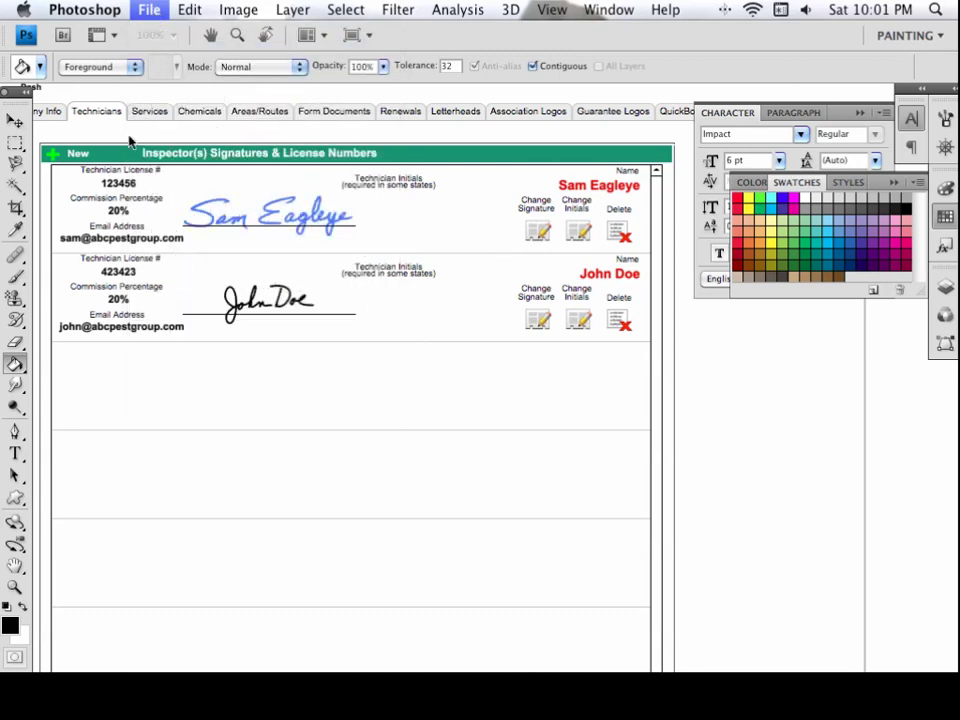
scroll(241, 443, down, 6)
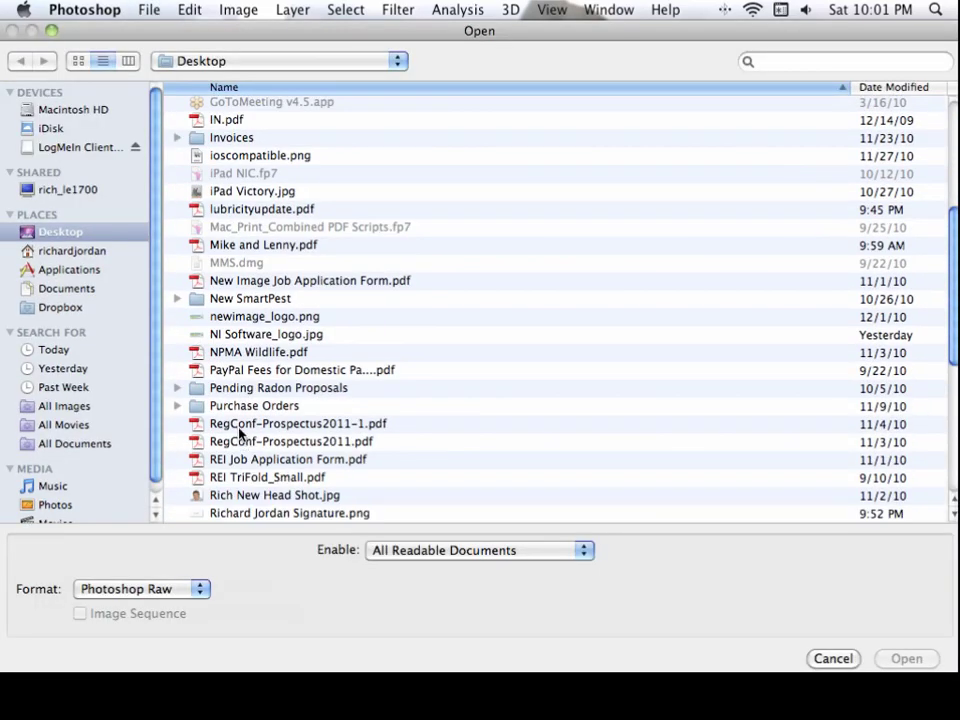
scroll(242, 444, down, 3)
double_click(241, 465)
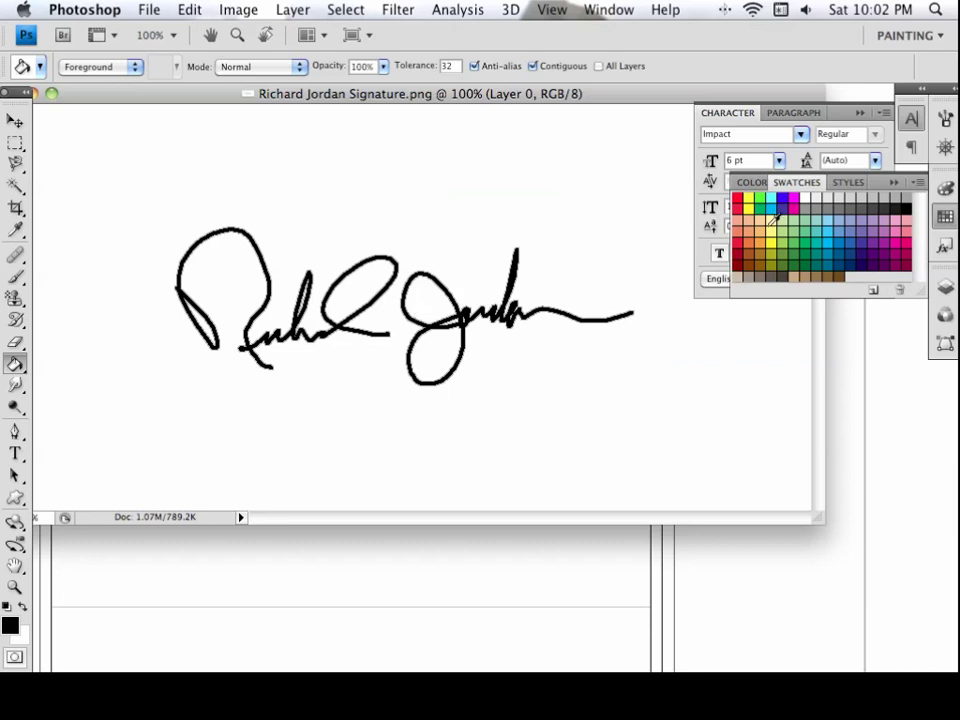
Paint the first-name and surname strokes of the signature with a blue swatch colour
click(783, 198)
click(195, 232)
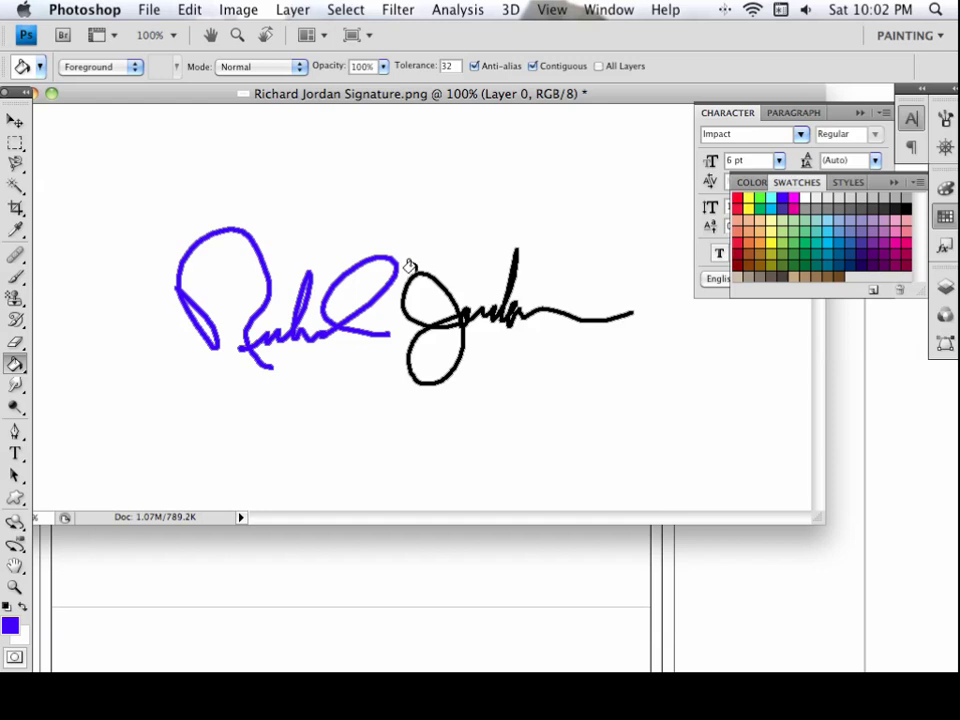
click(407, 267)
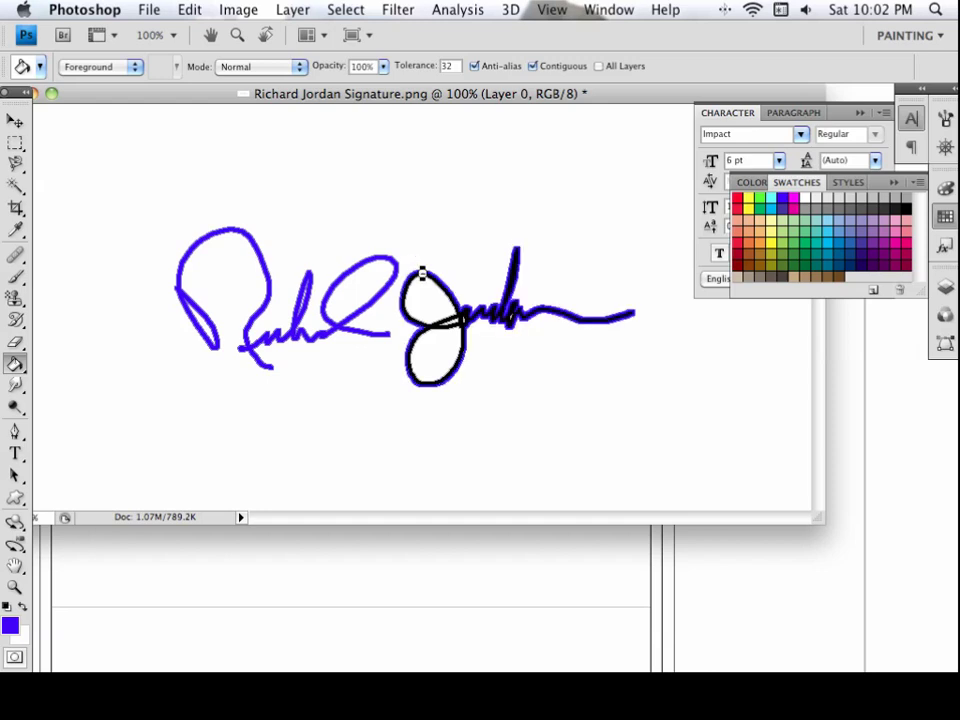
click(421, 272)
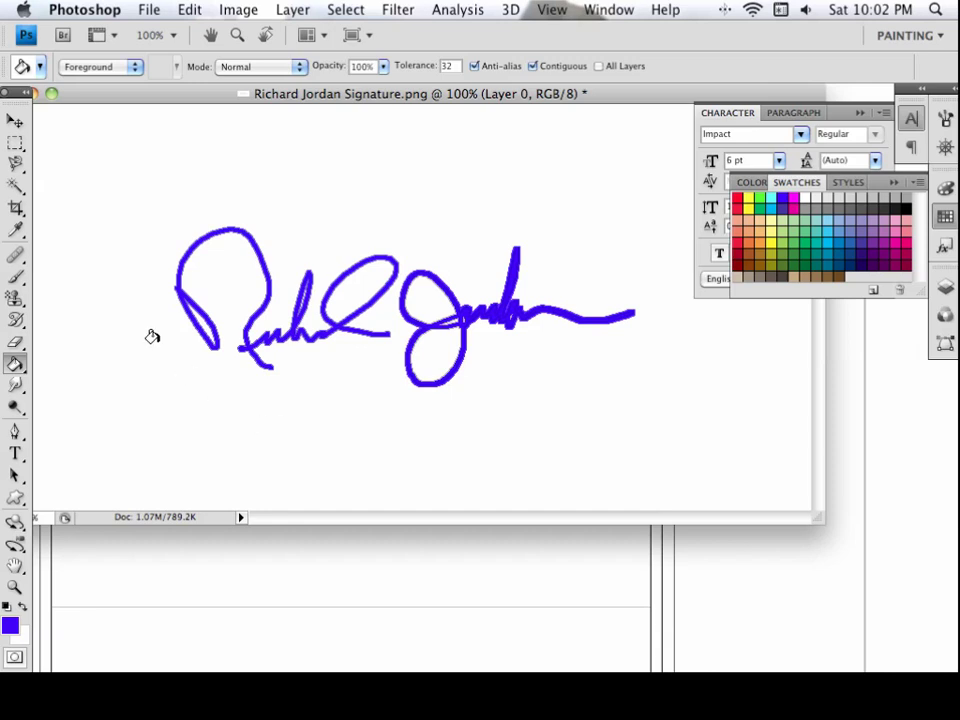
Marquee-select a rectangle enclosing the whole signature and crop the image to it
click(15, 142)
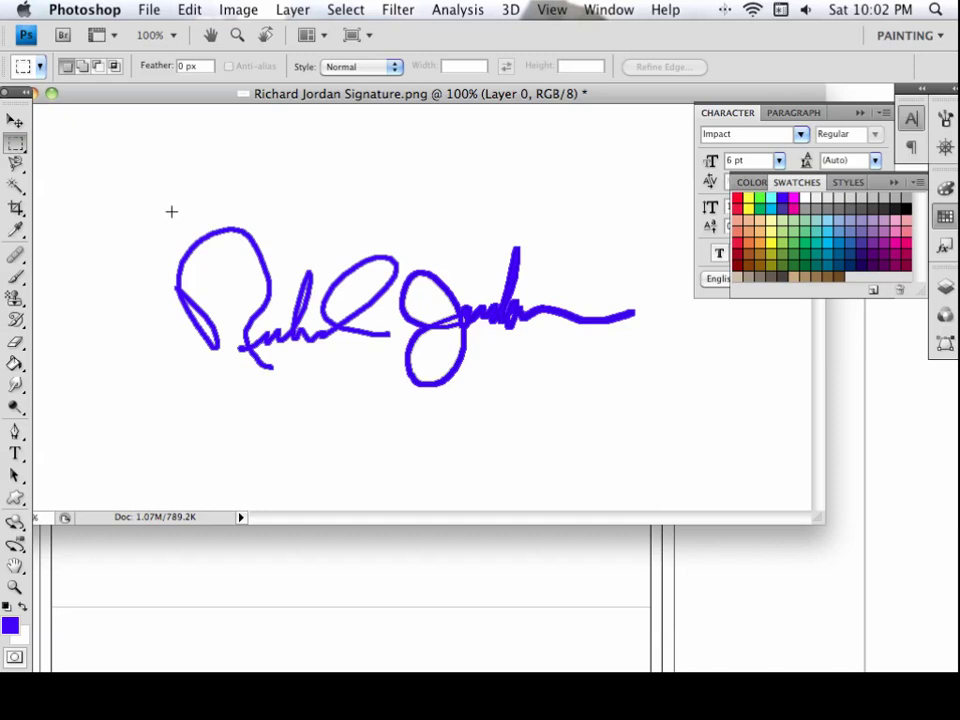
mouse_move(171, 211)
mouse_down()
mouse_move(197, 313)
mouse_move(392, 383)
mouse_move(649, 383)
mouse_move(643, 395)
mouse_up()
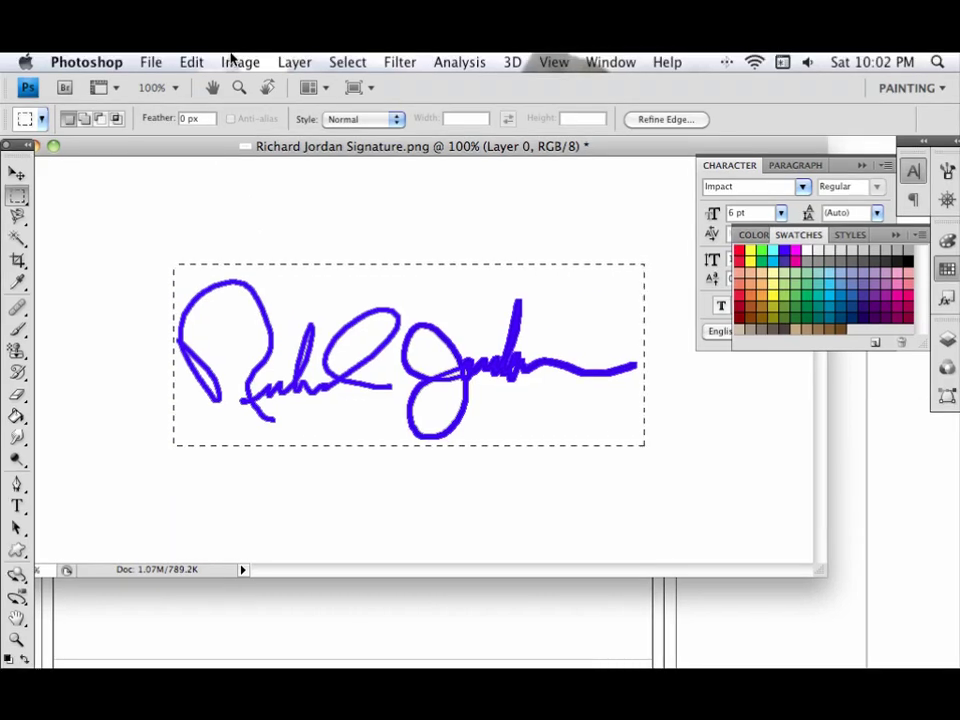
click(238, 9)
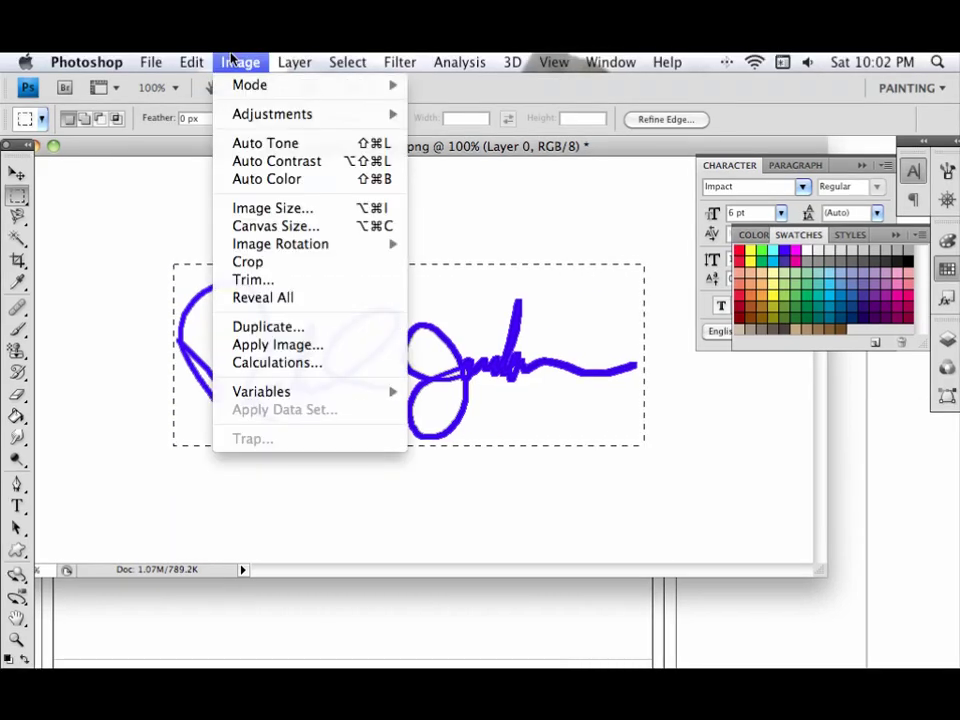
click(279, 262)
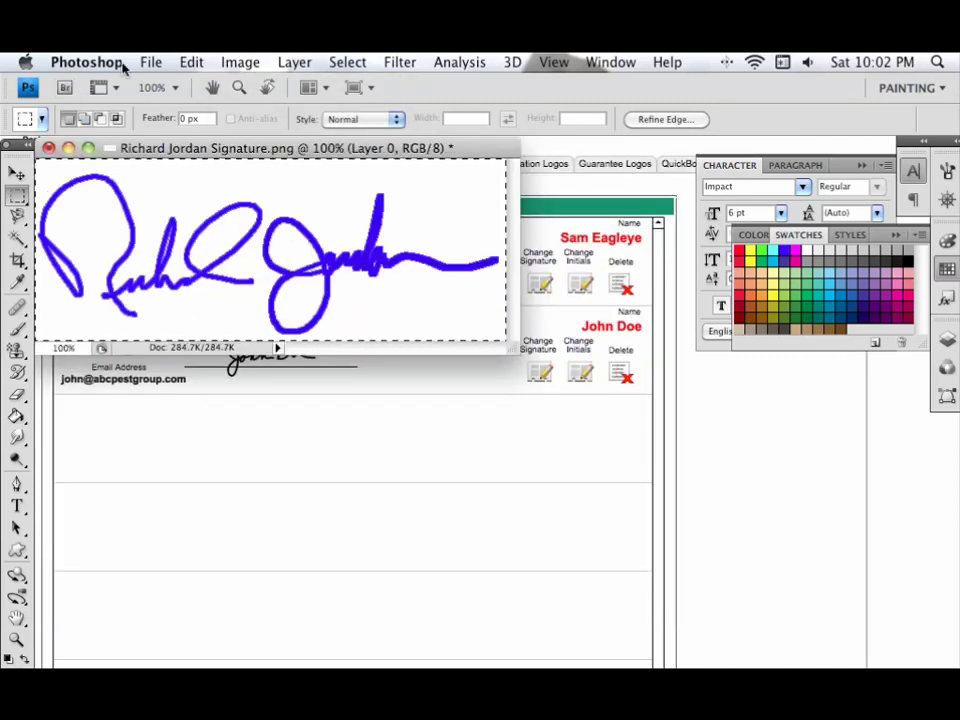
Save the cropped signature as a PNG copy on the Desktop, interlacing None
click(153, 63)
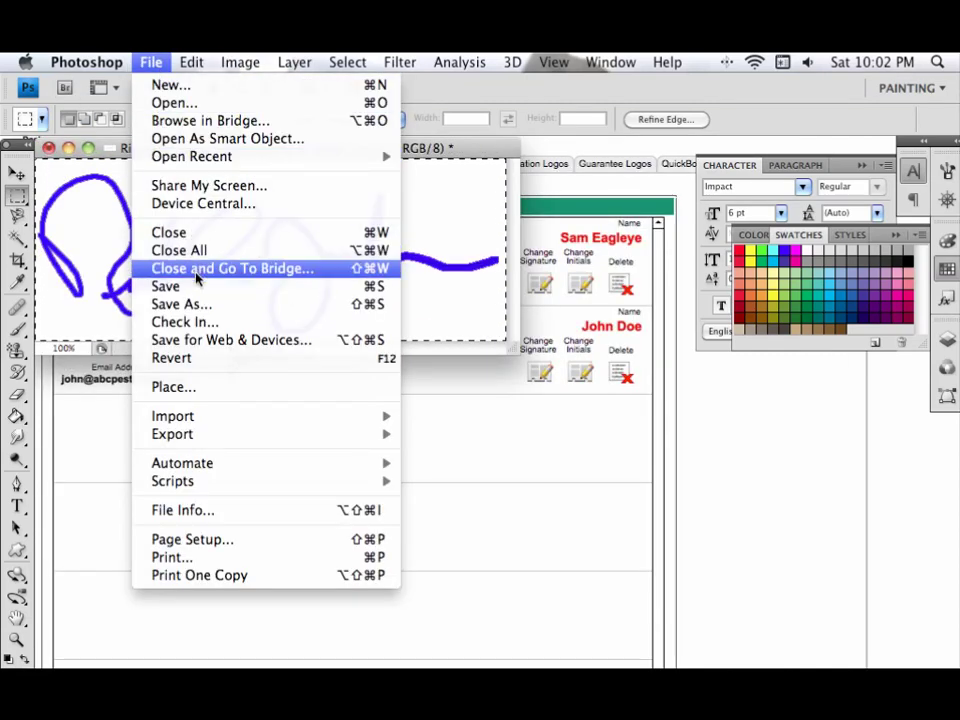
click(180, 304)
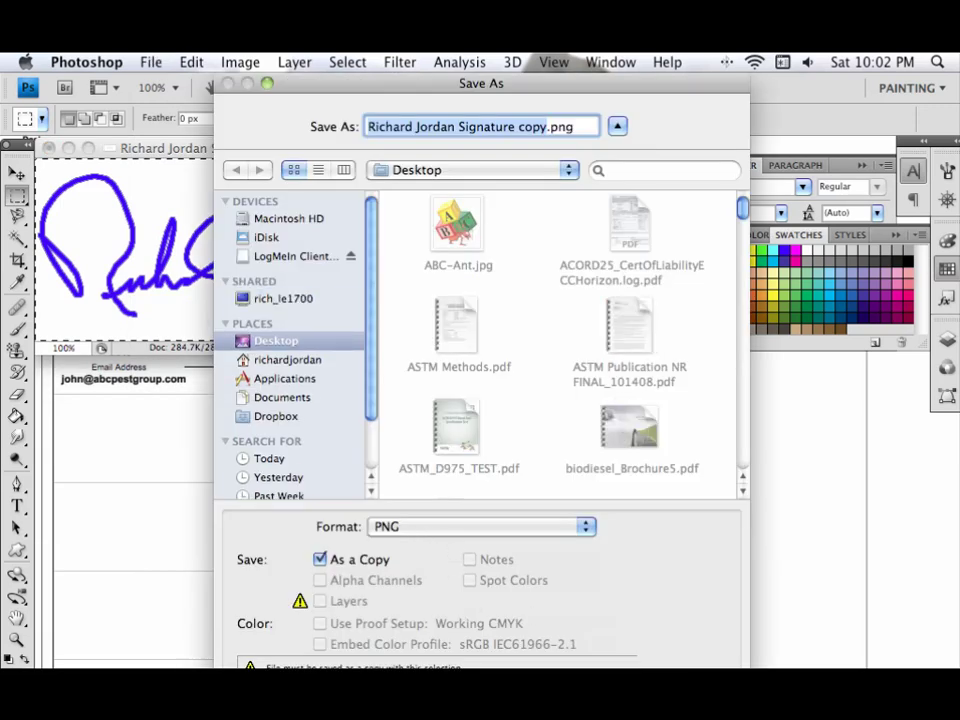
key(Return)
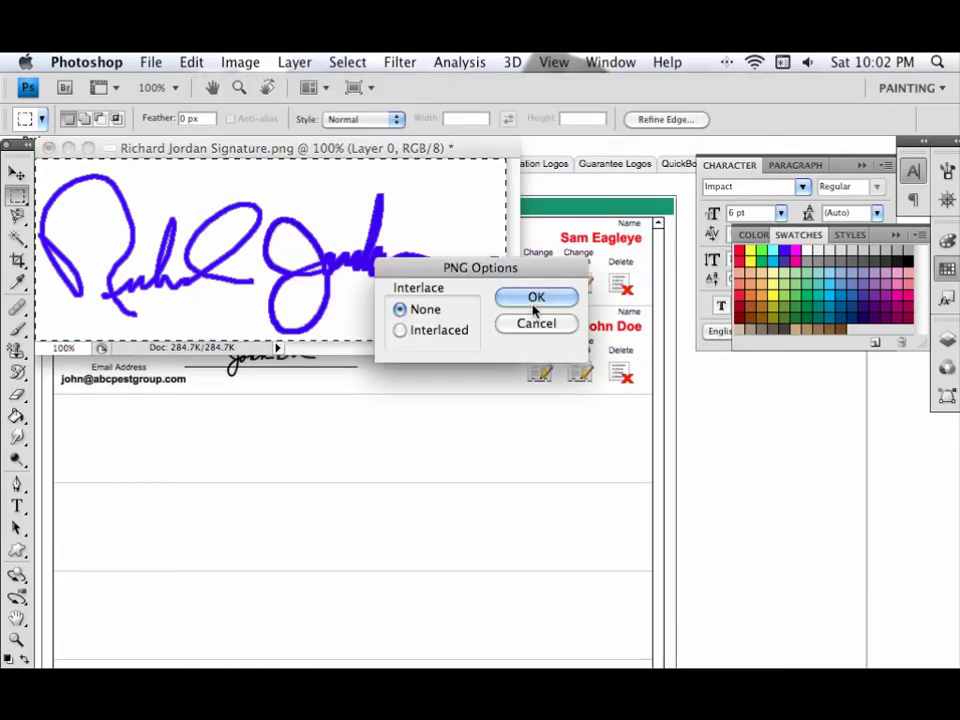
click(535, 302)
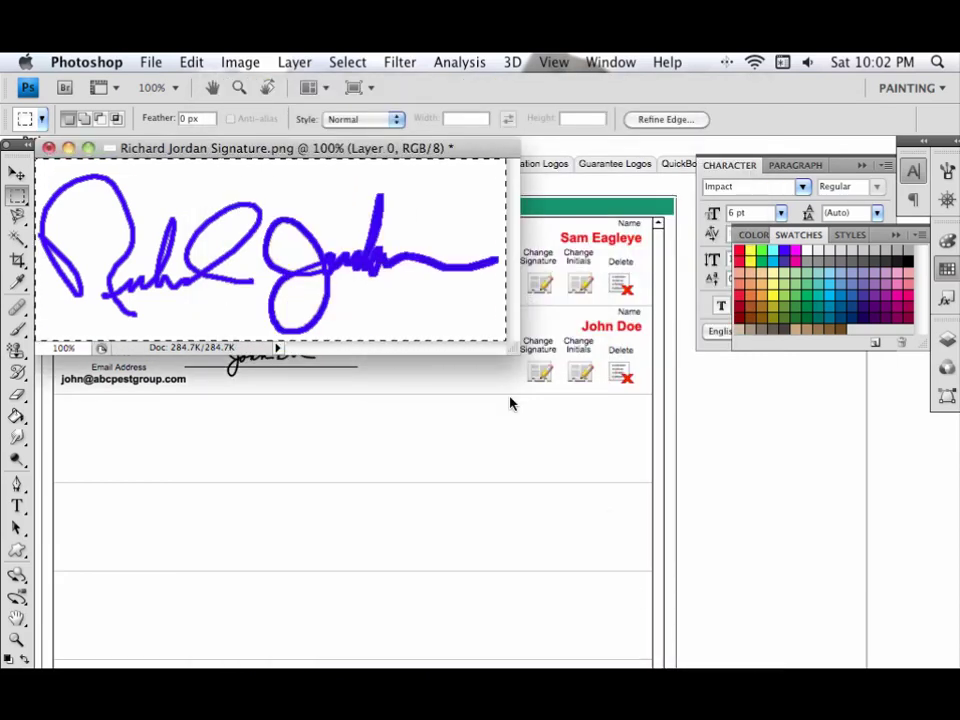
click(510, 403)
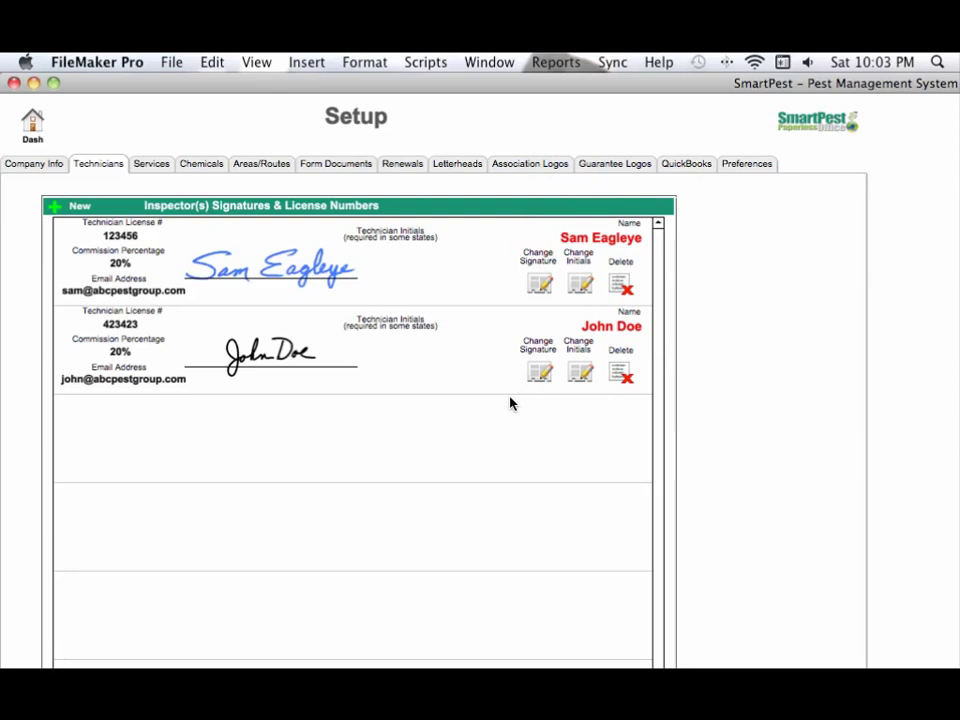
Add a new technician record and import the Desktop signature copy PNG as its image
click(54, 210)
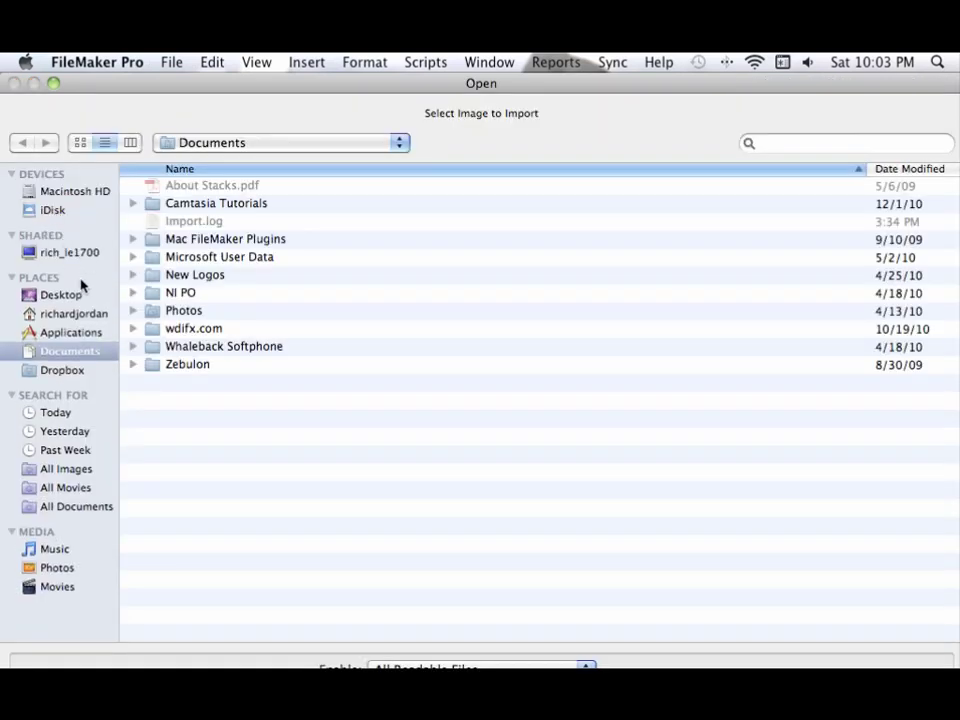
click(58, 296)
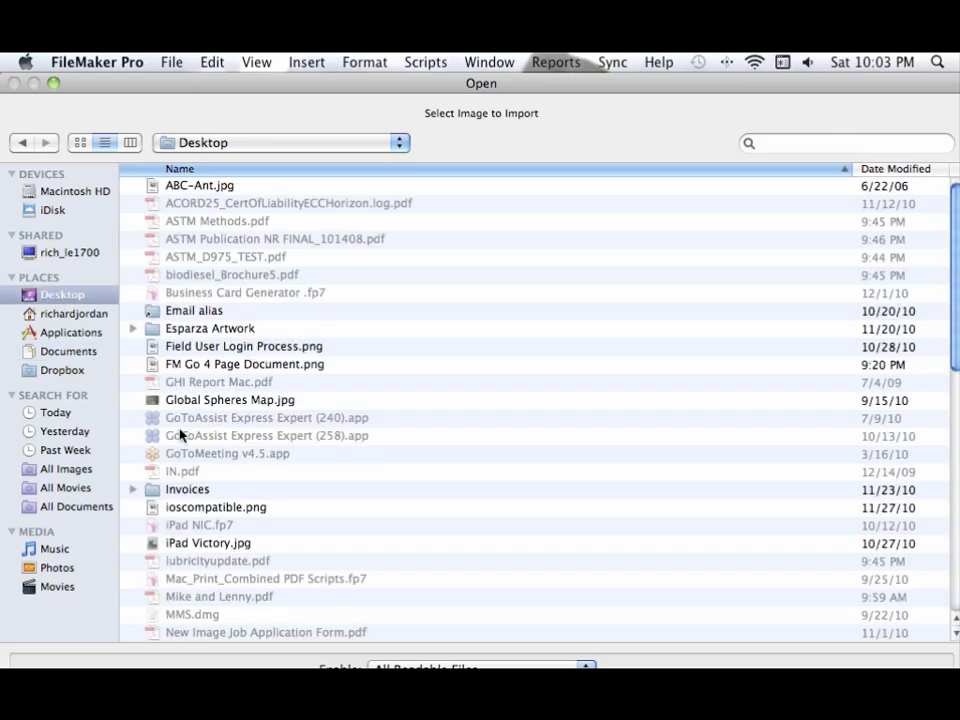
scroll(259, 506, down, 3)
scroll(259, 506, down, 3)
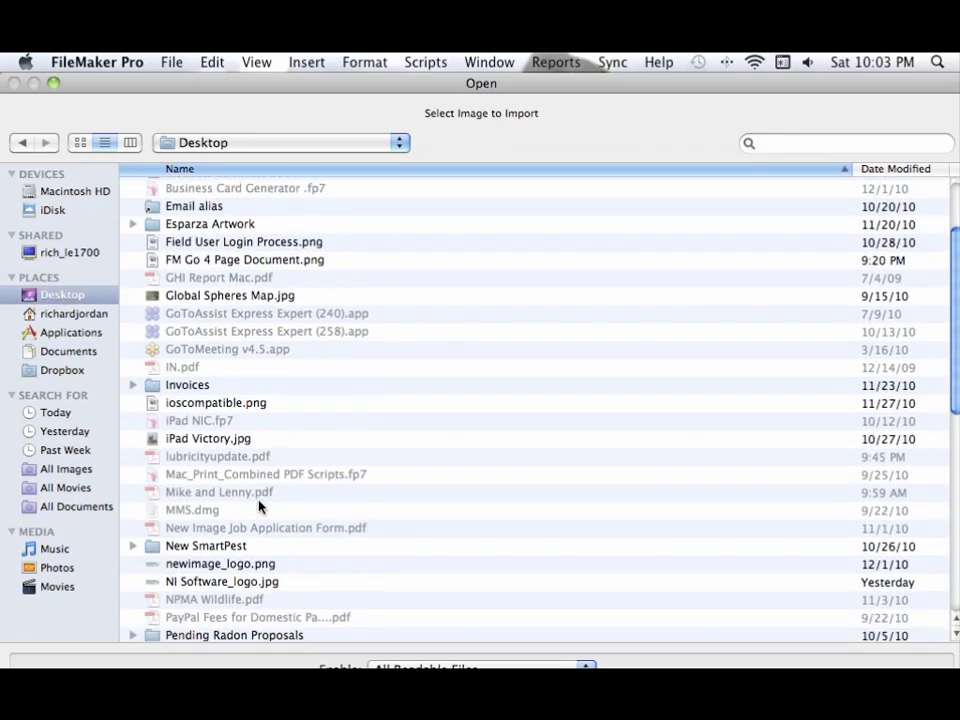
scroll(259, 506, down, 3)
scroll(259, 506, down, 3)
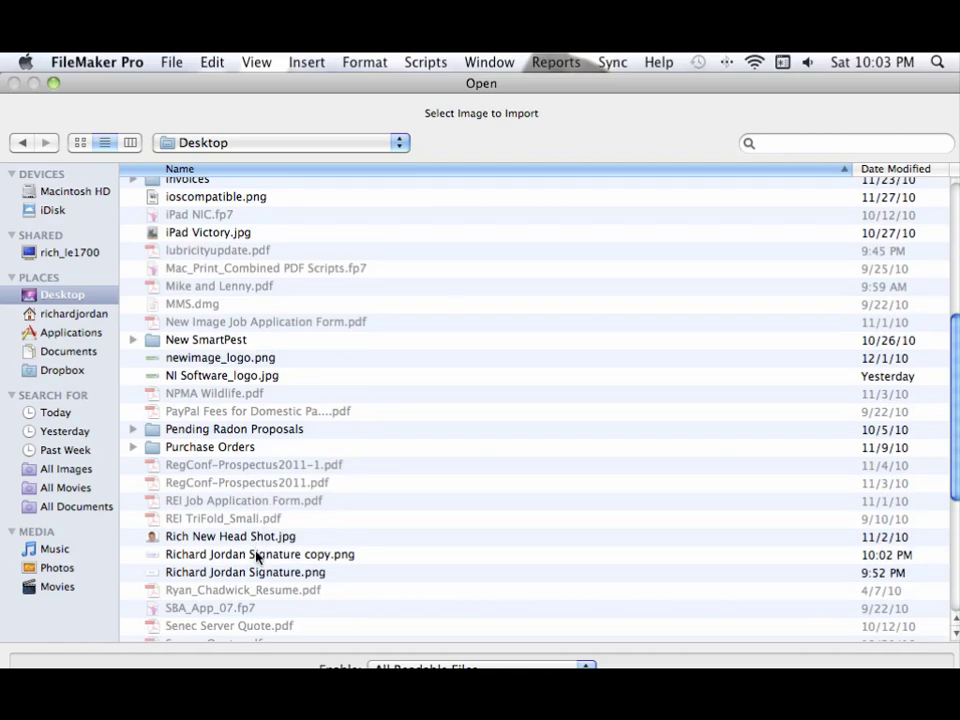
double_click(257, 553)
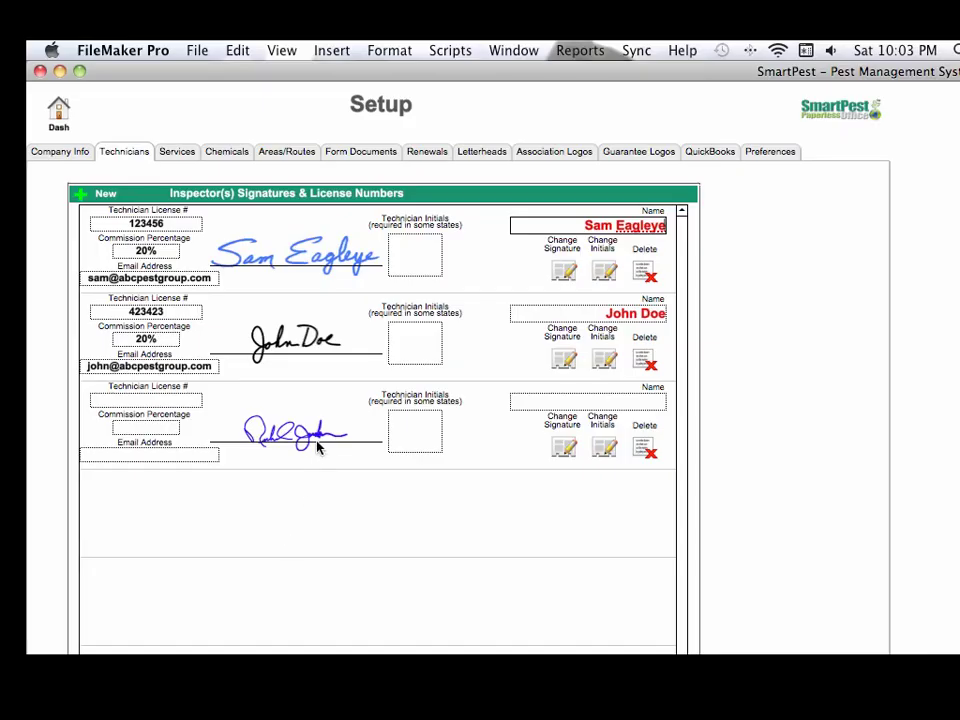
Enter license number 12345 and commission percentage .05 for the new technician
click(142, 400)
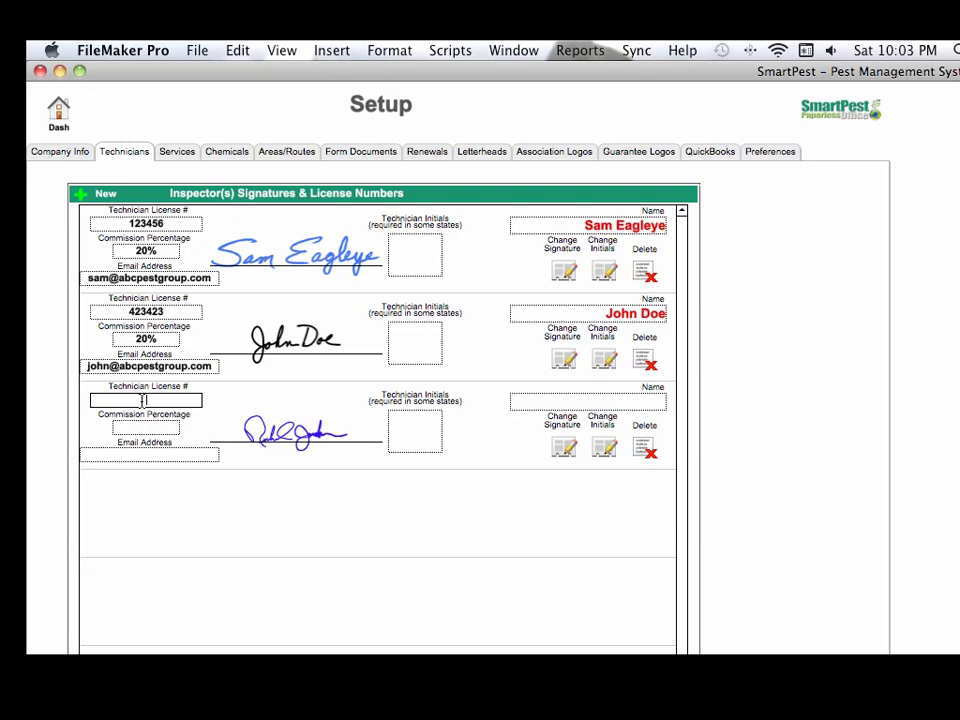
text(12345)
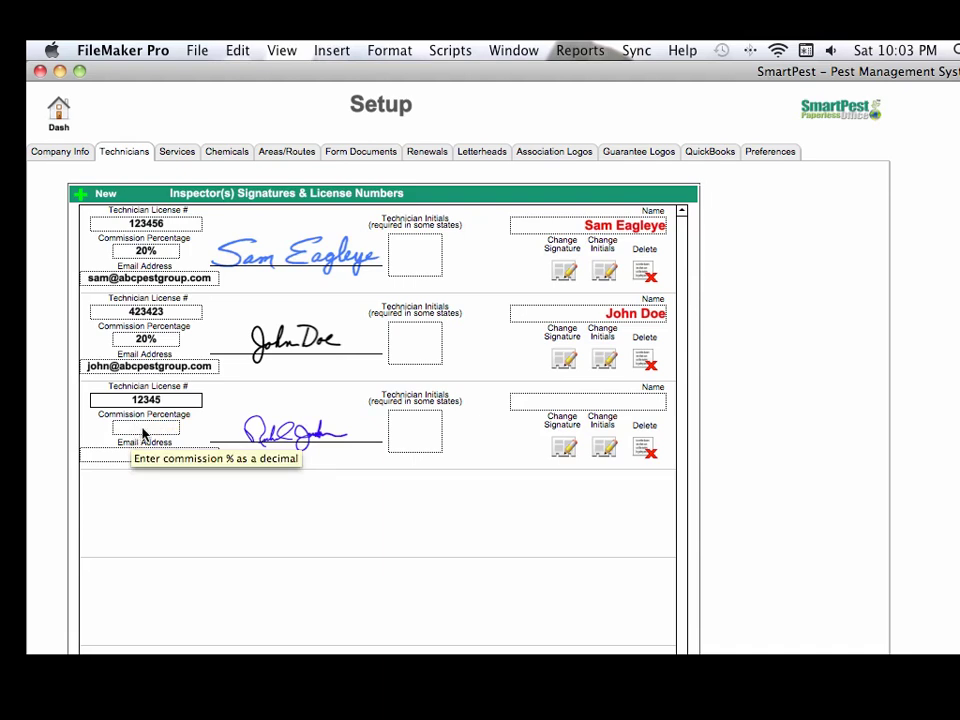
click(146, 428)
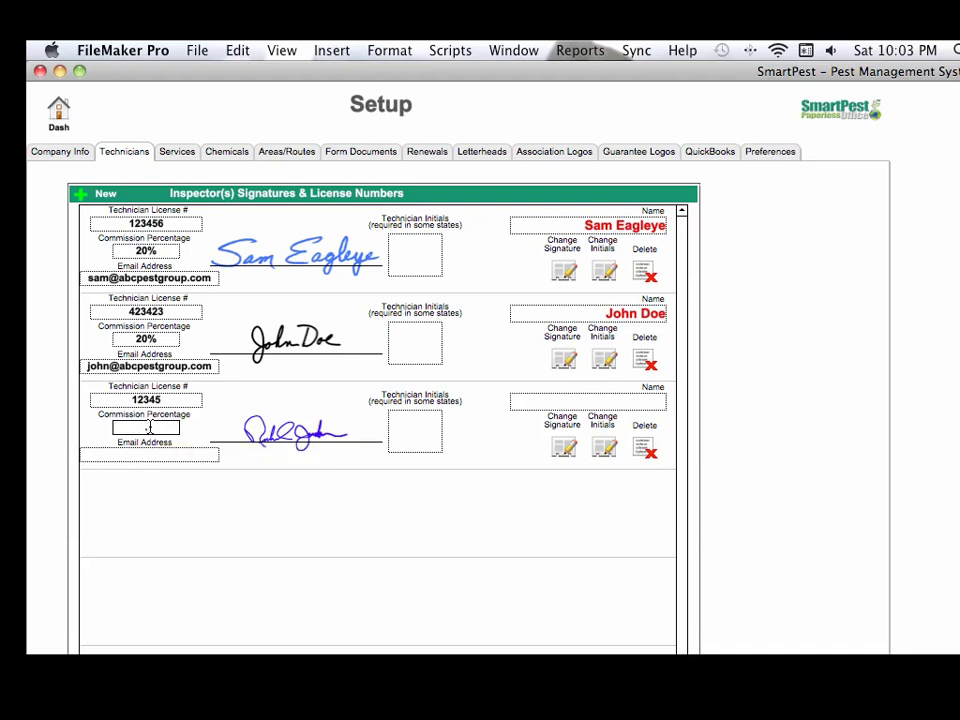
text(.05)
Fill in the technician's e-mail address, correcting its ending to .com
click(143, 456)
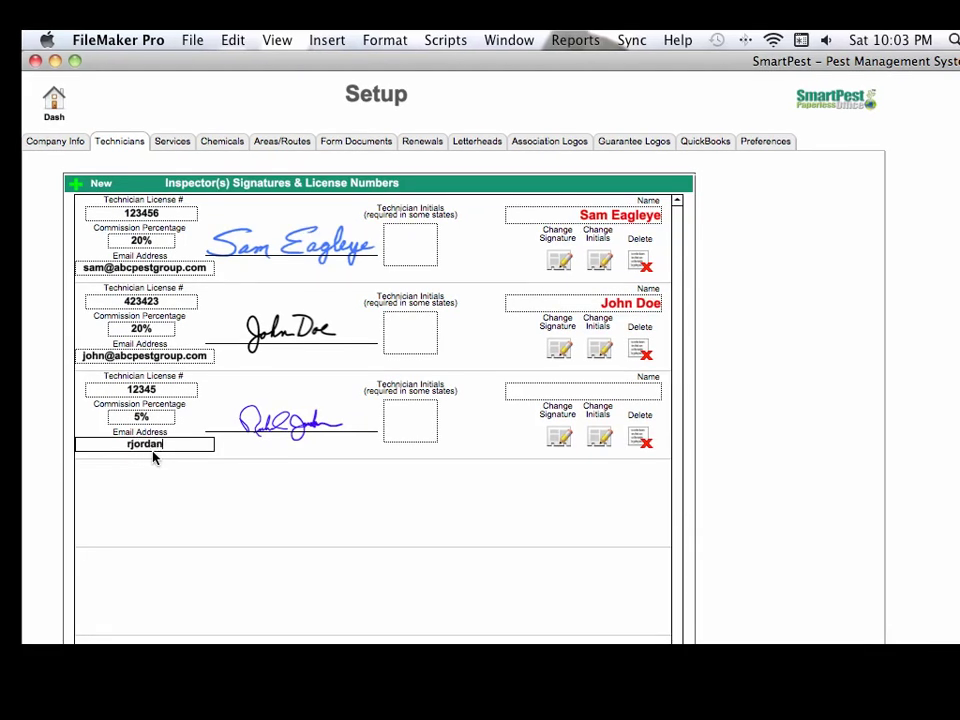
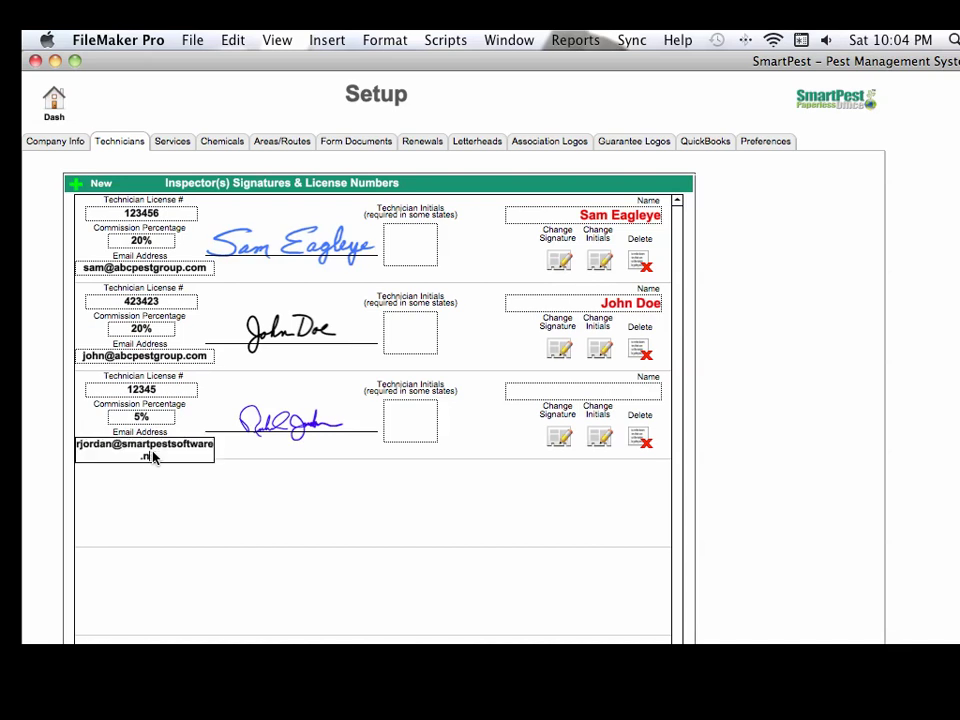
Type the technician's full name into the third row's Name field
click(597, 390)
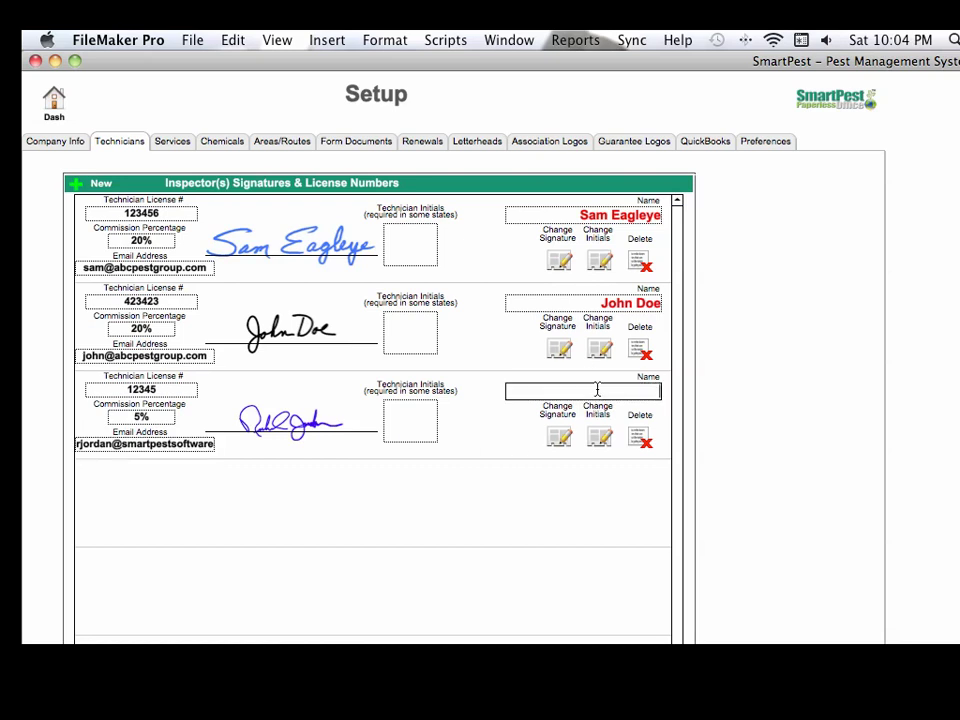
mouse_move(597, 390)
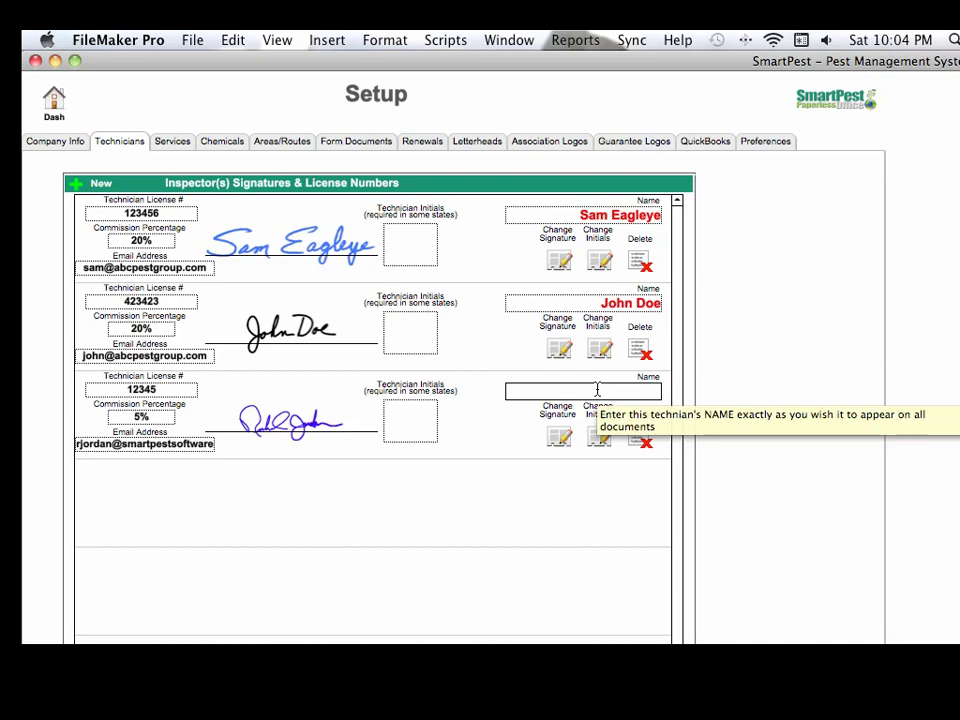
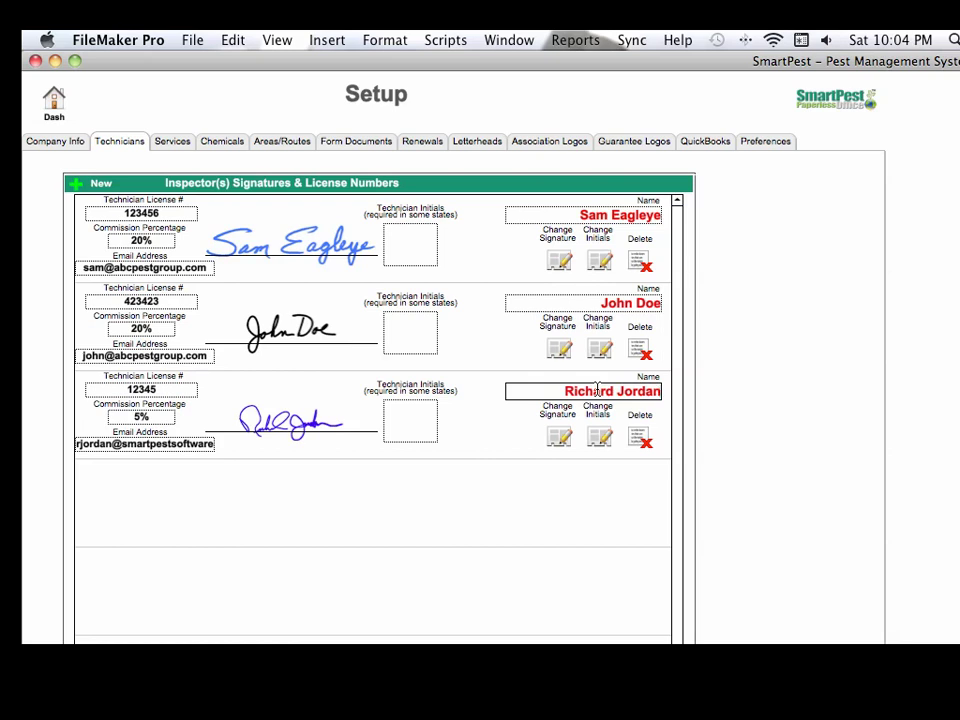